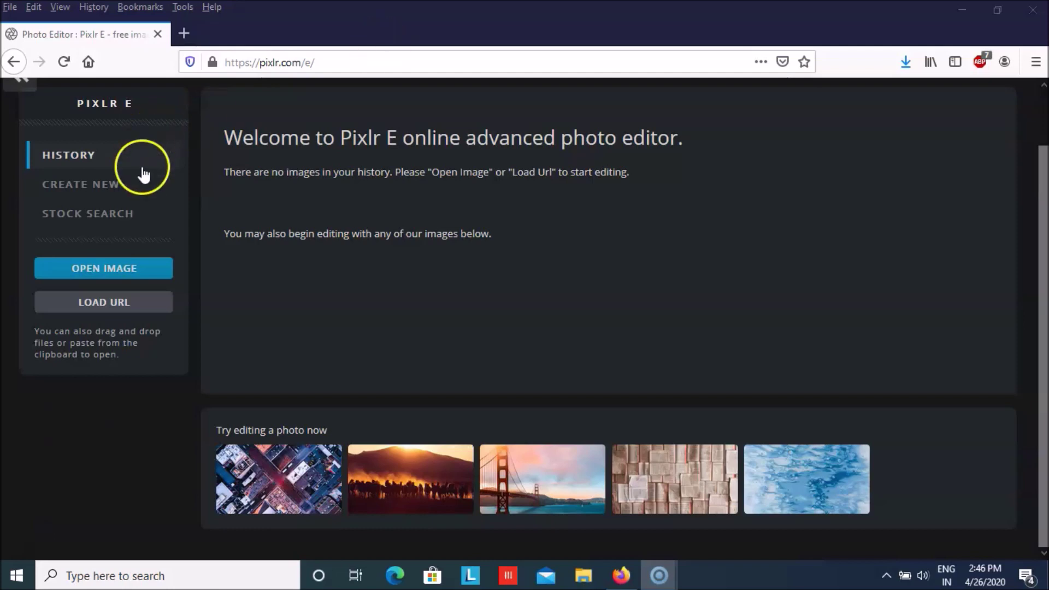
From the welcome screen, bring up the File Upload dialog to choose an image
{"action": "left_click", "coordinate": [129, 273]}
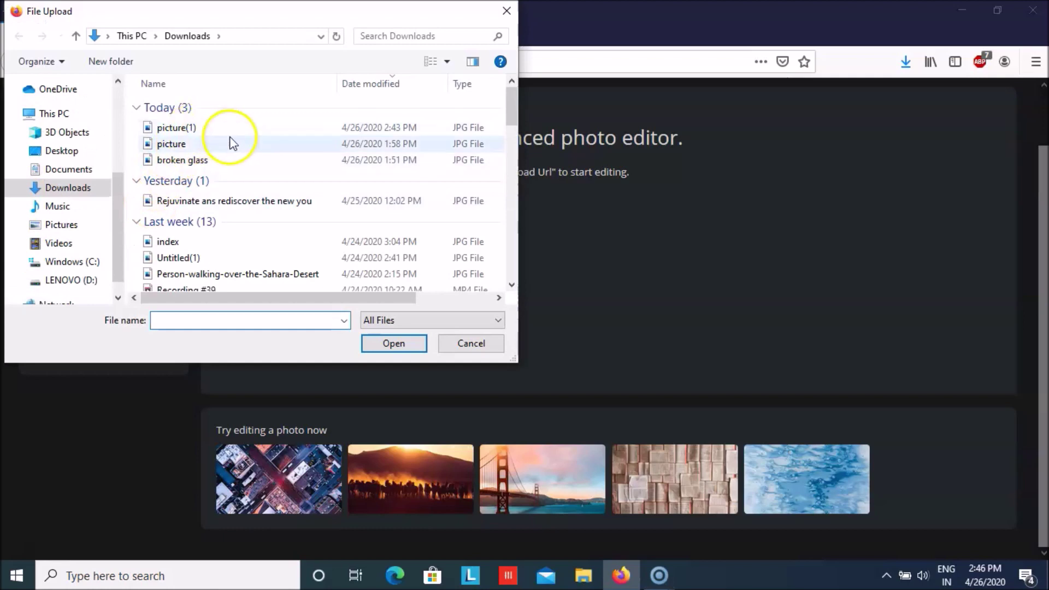
Open the 'picture' portrait from Downloads in the editor
{"action": "left_click", "coordinate": [232, 143]}
{"action": "left_click", "coordinate": [394, 345]}
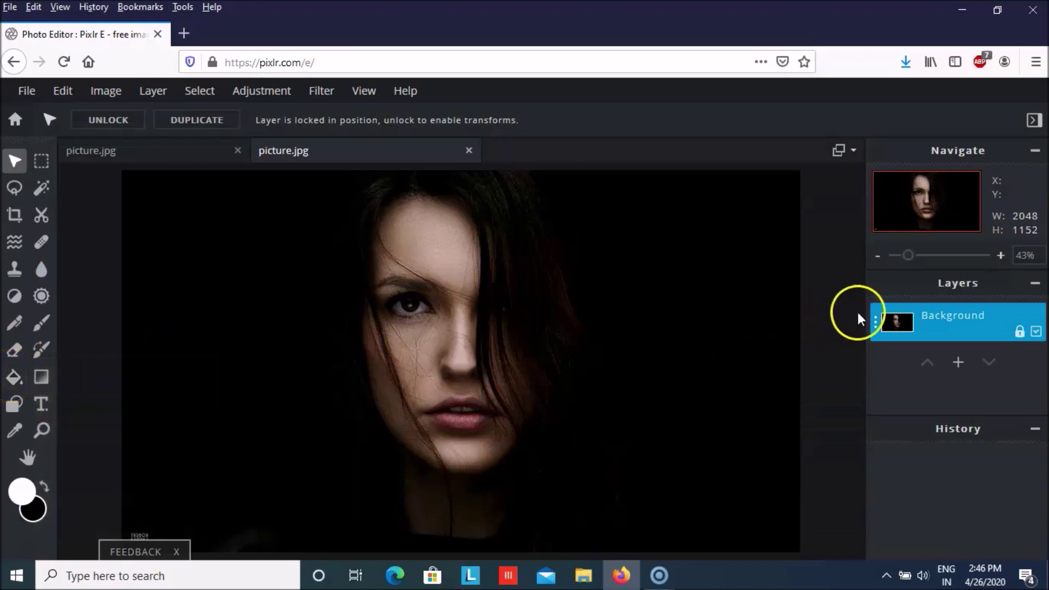
{"action": "left_click_drag", "start_coordinate": [907, 256], "coordinate": [909, 259]}
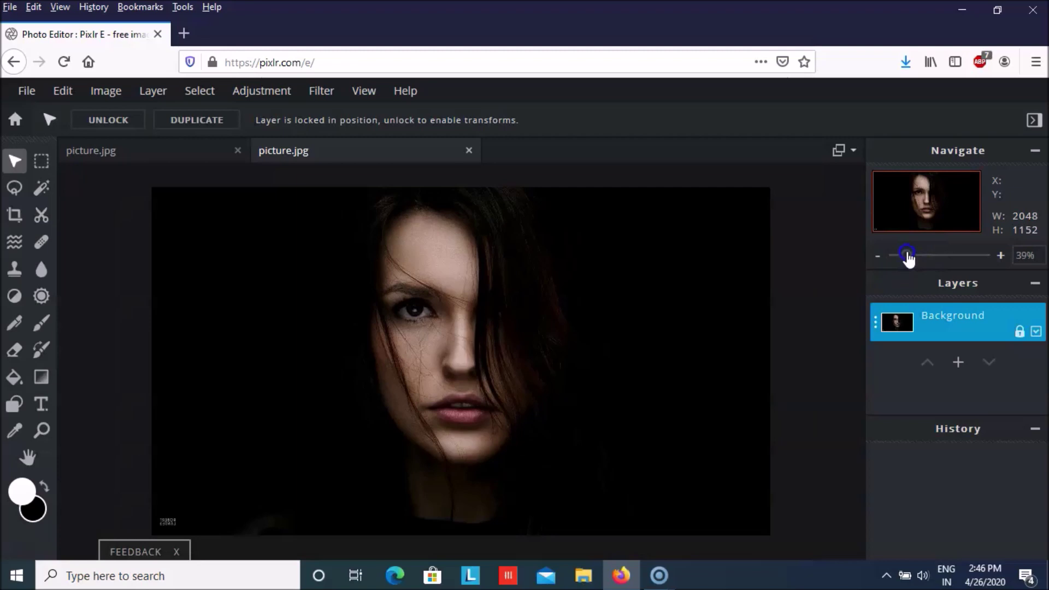
Duplicate the Background layer to create Background Copy
{"action": "left_click", "coordinate": [876, 327]}
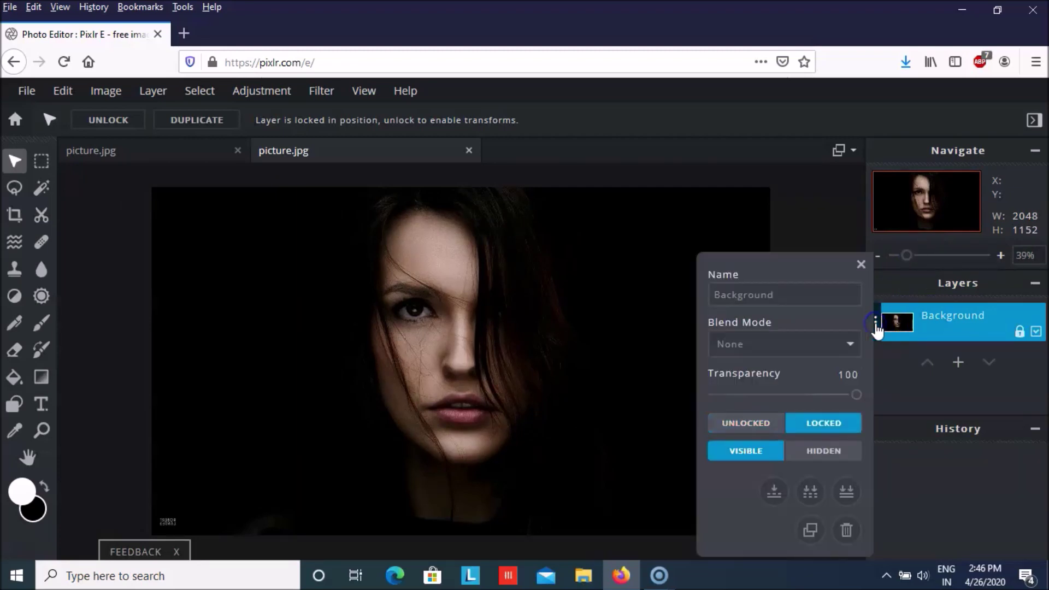
{"action": "left_click", "coordinate": [809, 531]}
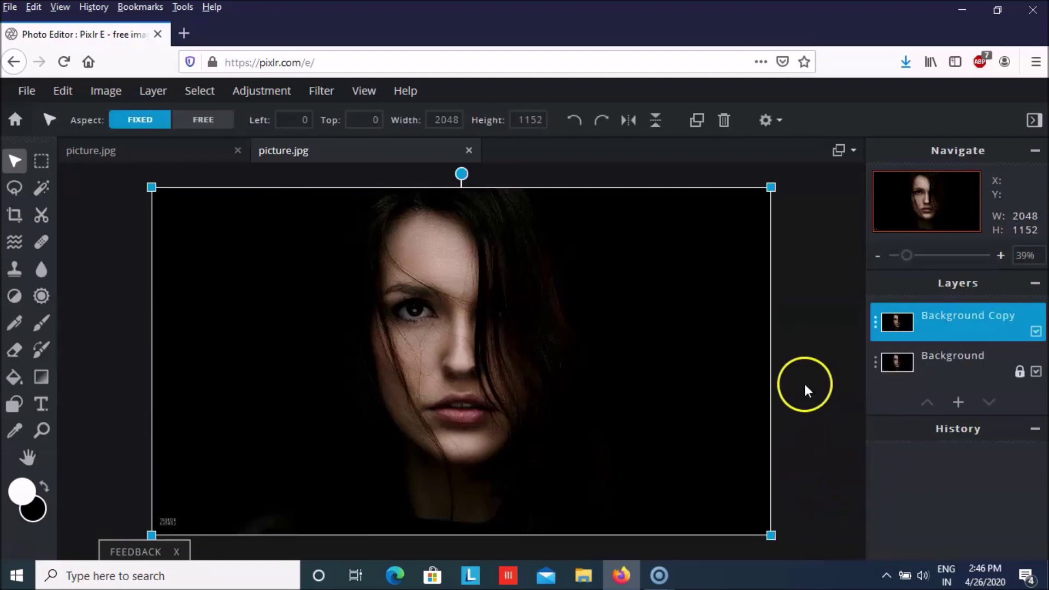
{"action": "left_click", "coordinate": [152, 90]}
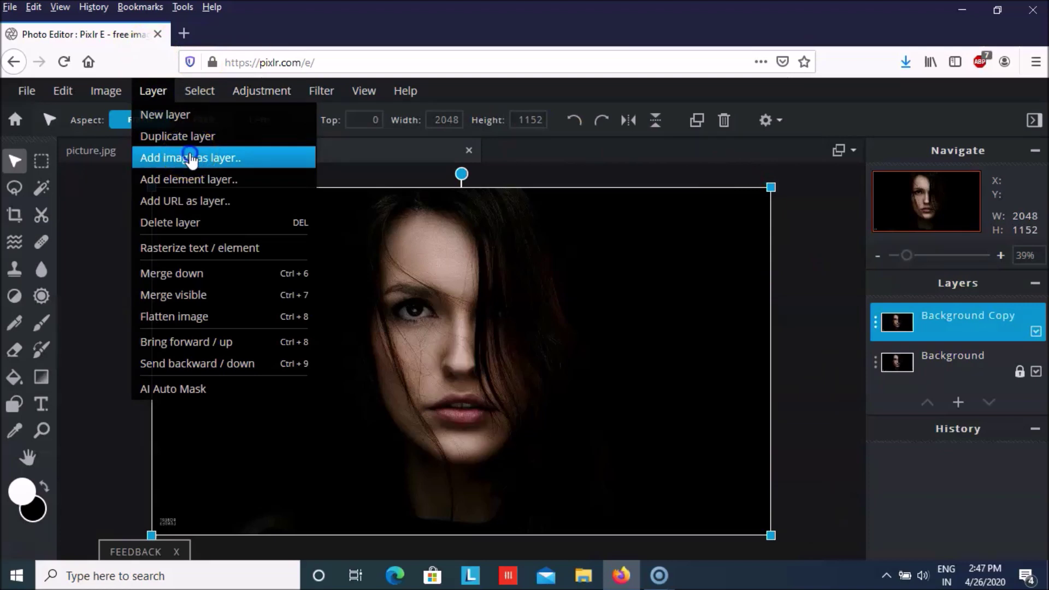
Add the 'broken glass' image as a new layer over the portrait
{"action": "left_click", "coordinate": [190, 158]}
{"action": "left_click", "coordinate": [197, 162]}
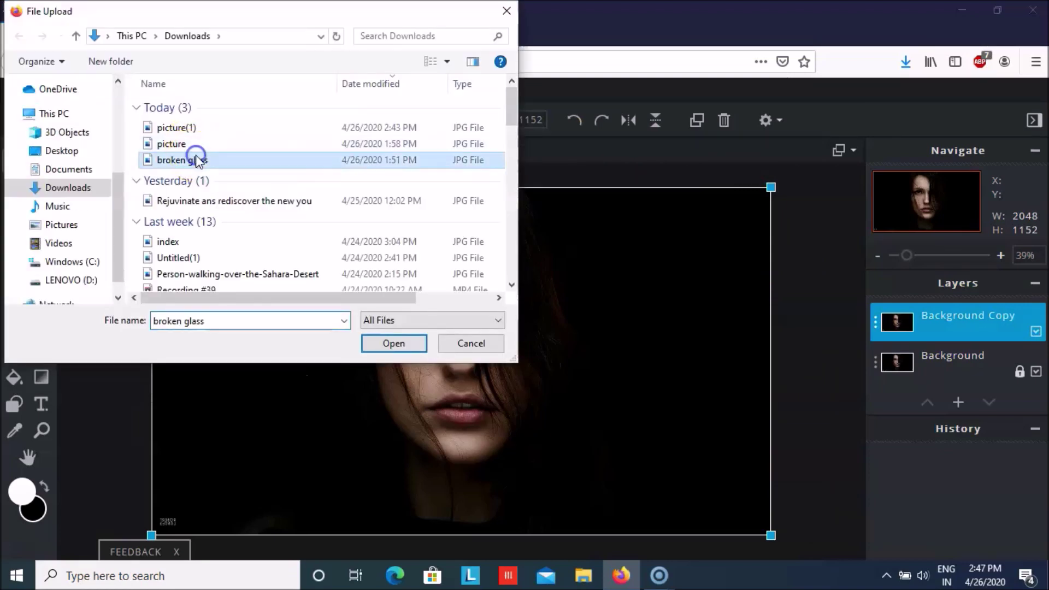
{"action": "left_click", "coordinate": [395, 344]}
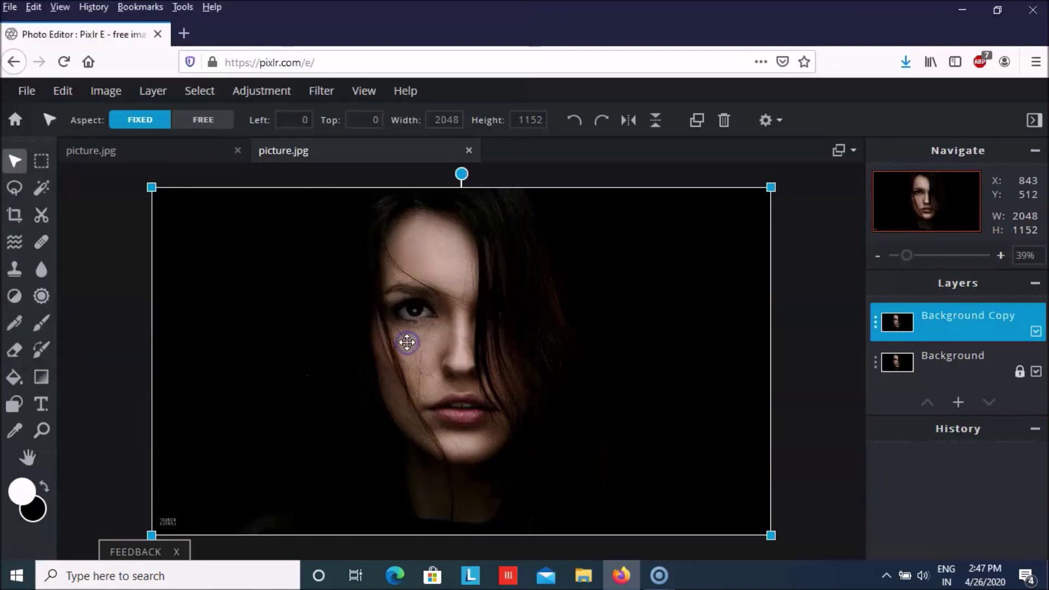
Drag the broken glass layer to sit near the canvas centre
{"action": "left_click", "coordinate": [421, 319]}
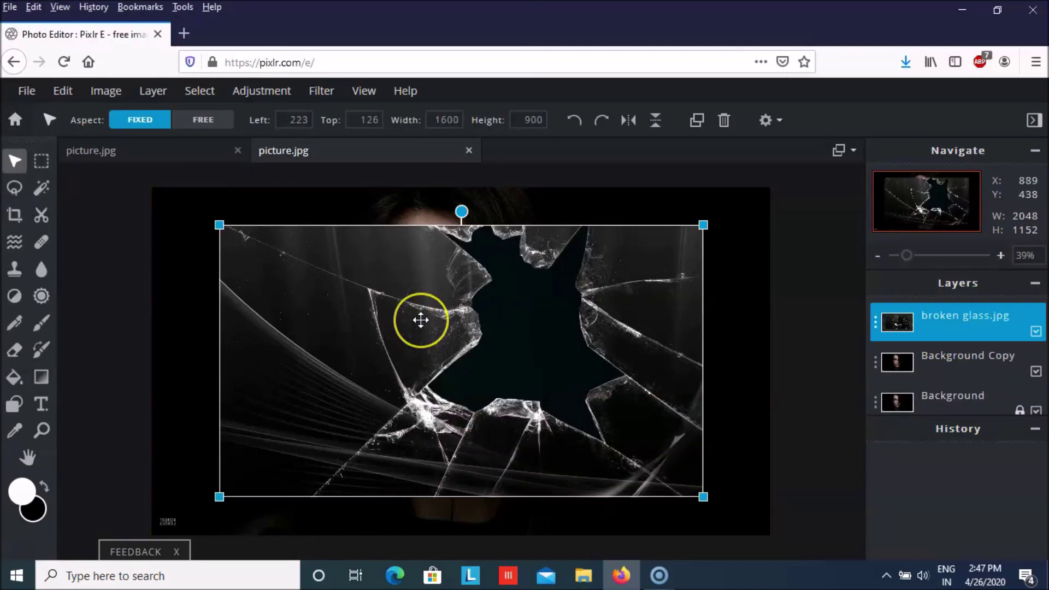
{"action": "left_click", "coordinate": [423, 304]}
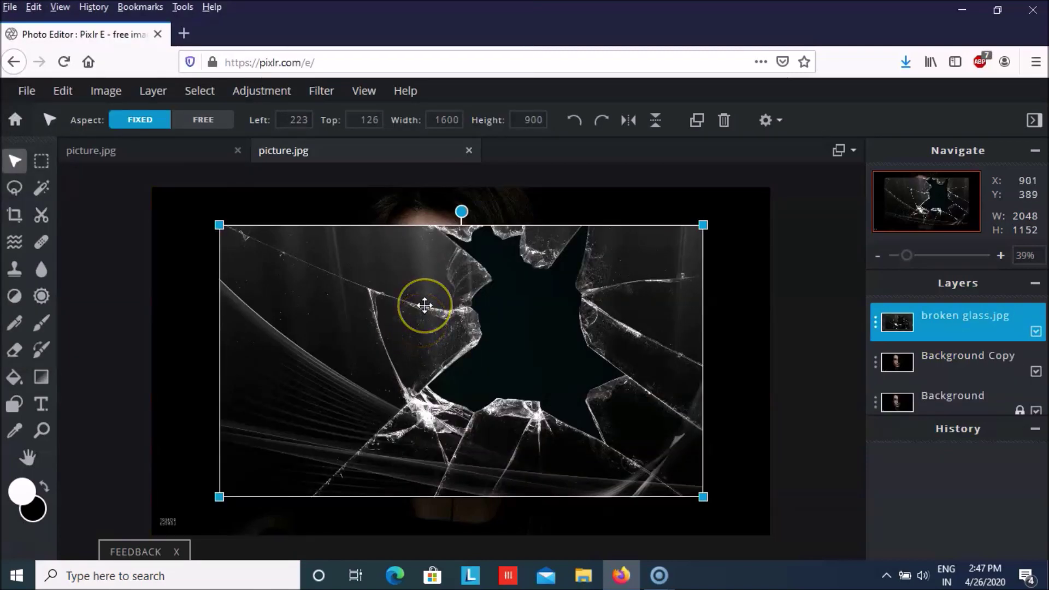
{"action": "left_click_drag", "start_coordinate": [424, 306], "coordinate": [276, 286]}
{"action": "left_click", "coordinate": [548, 382]}
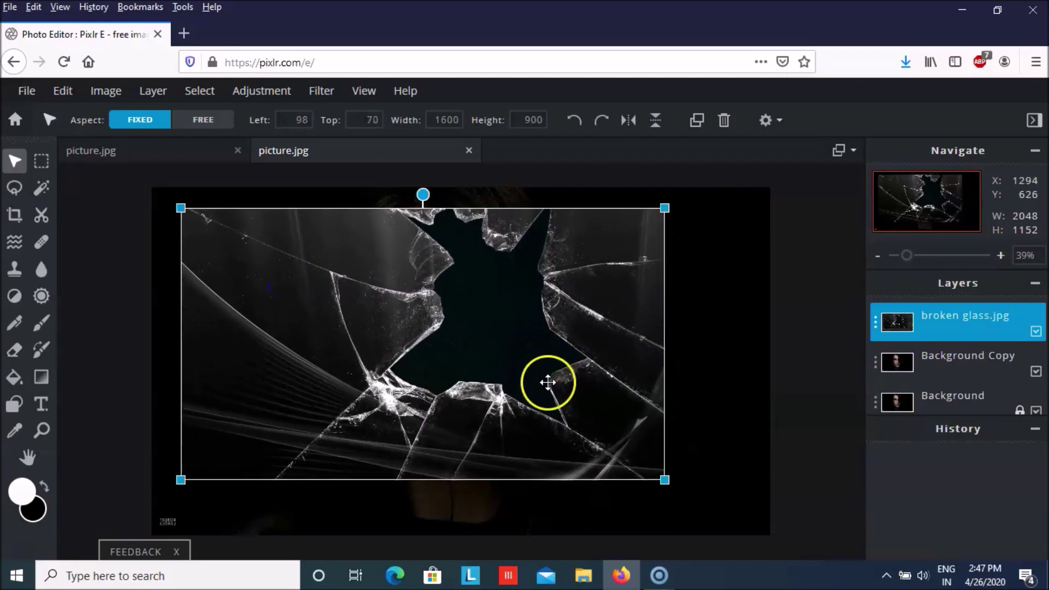
{"action": "left_click_drag", "start_coordinate": [547, 382], "coordinate": [623, 394]}
{"action": "left_click", "coordinate": [319, 451]}
{"action": "left_click", "coordinate": [914, 351]}
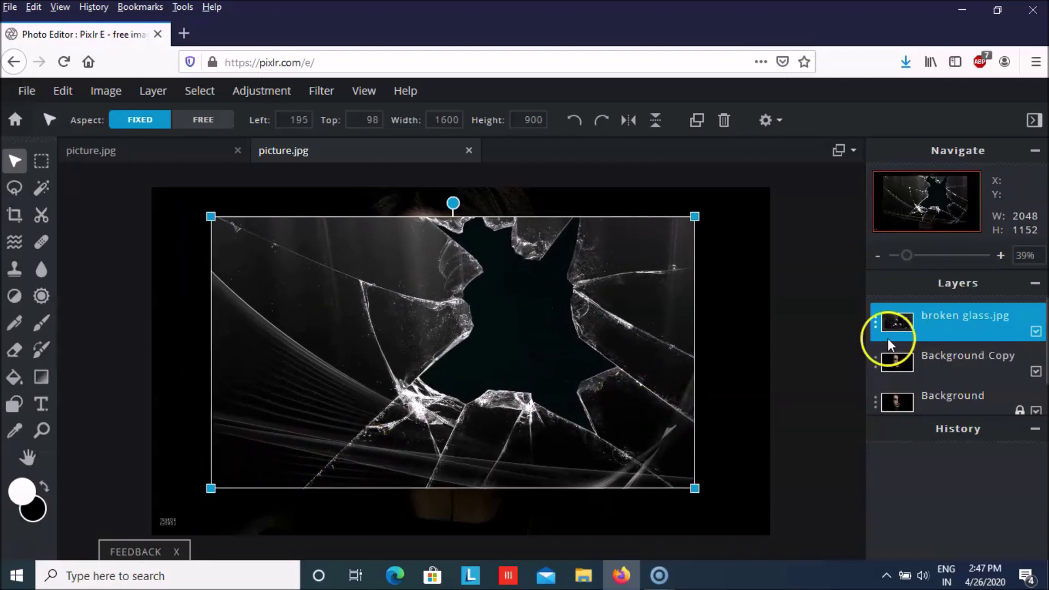
Lower the broken glass layer's transparency to about 73
{"action": "left_click", "coordinate": [874, 323]}
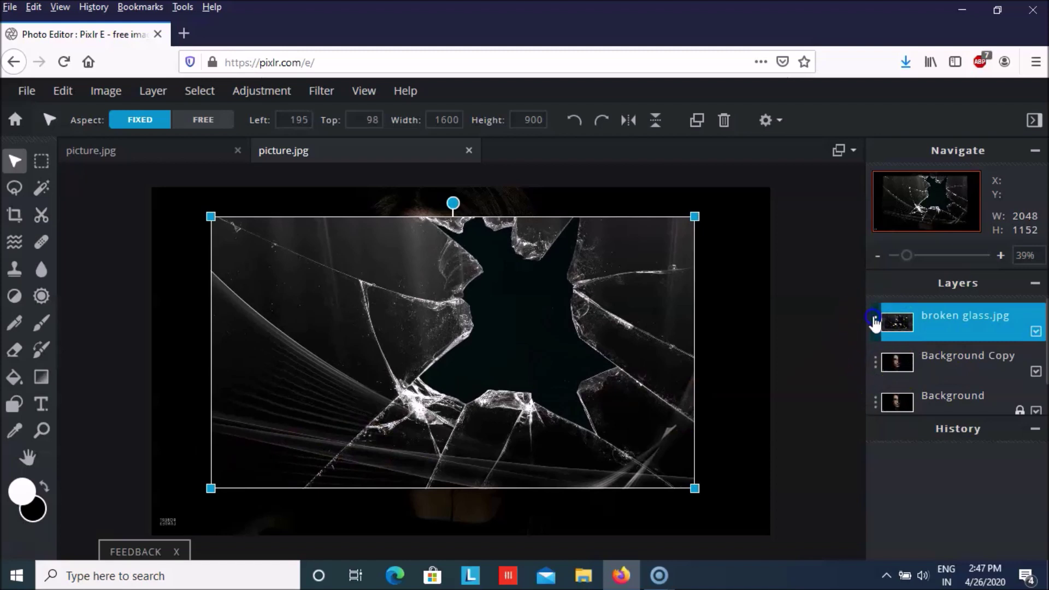
{"action": "left_click", "coordinate": [854, 398]}
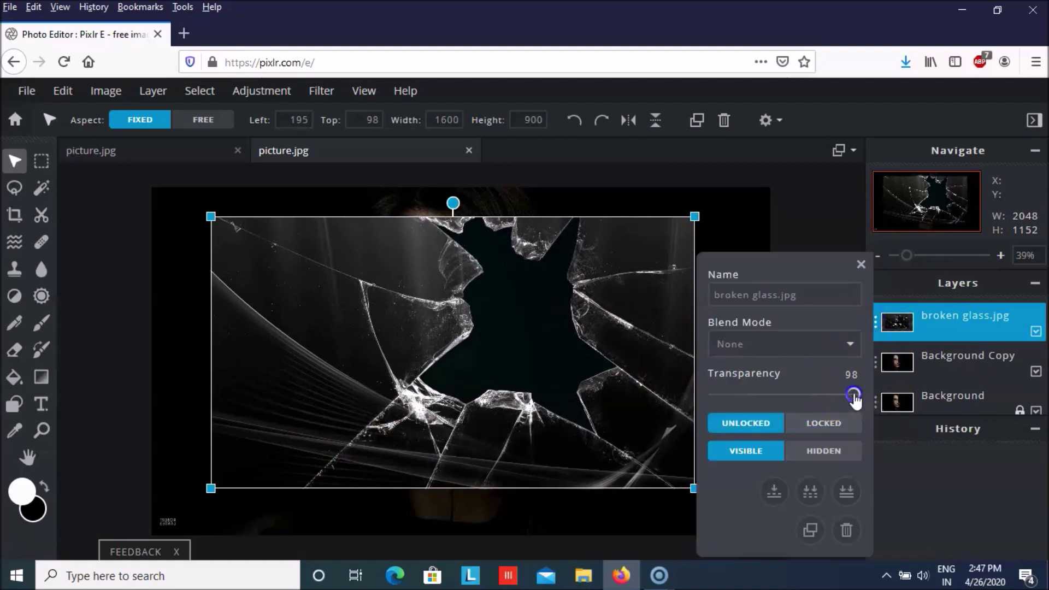
{"action": "mouse_move", "coordinate": [850, 398]}
{"action": "left_mouse_down"}
{"action": "mouse_move", "coordinate": [802, 401]}
{"action": "mouse_move", "coordinate": [815, 407]}
{"action": "left_mouse_up"}
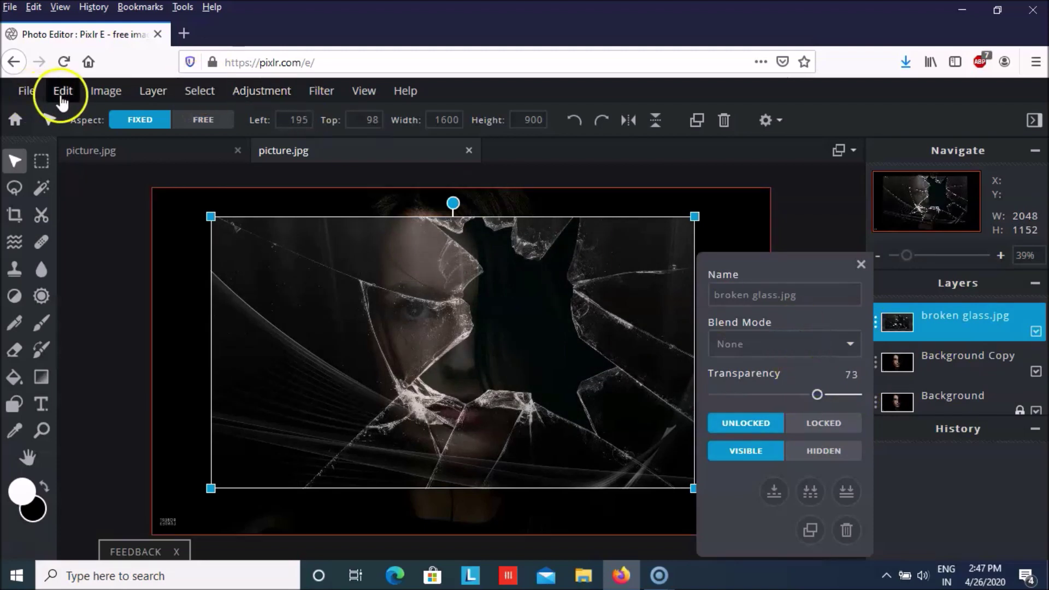
{"action": "left_click", "coordinate": [62, 91]}
Free-transform the broken glass layer to stretch across the entire canvas, then apply
{"action": "left_click", "coordinate": [143, 255]}
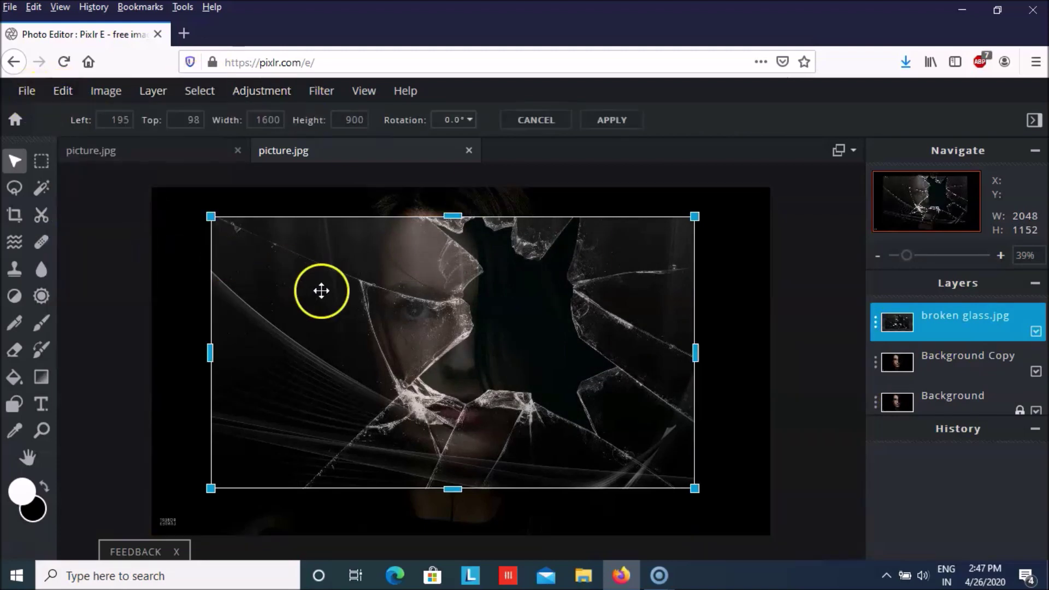
{"action": "left_click_drag", "start_coordinate": [282, 323], "coordinate": [227, 292]}
{"action": "mouse_move", "coordinate": [642, 459]}
{"action": "left_mouse_down"}
{"action": "mouse_move", "coordinate": [775, 527]}
{"action": "mouse_move", "coordinate": [751, 524]}
{"action": "mouse_move", "coordinate": [764, 531]}
{"action": "left_mouse_up"}
{"action": "mouse_move", "coordinate": [517, 408]}
{"action": "left_mouse_down"}
{"action": "mouse_move", "coordinate": [468, 415]}
{"action": "mouse_move", "coordinate": [500, 418]}
{"action": "mouse_move", "coordinate": [500, 407]}
{"action": "mouse_move", "coordinate": [486, 418]}
{"action": "left_mouse_up"}
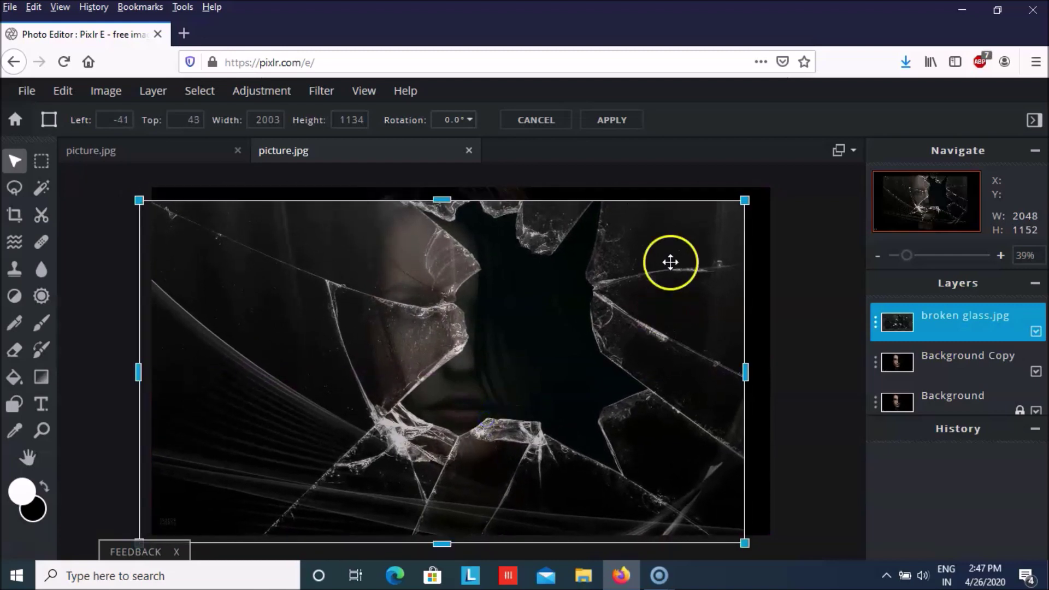
{"action": "left_click_drag", "start_coordinate": [744, 200], "coordinate": [766, 194]}
{"action": "left_click_drag", "start_coordinate": [394, 511], "coordinate": [389, 509]}
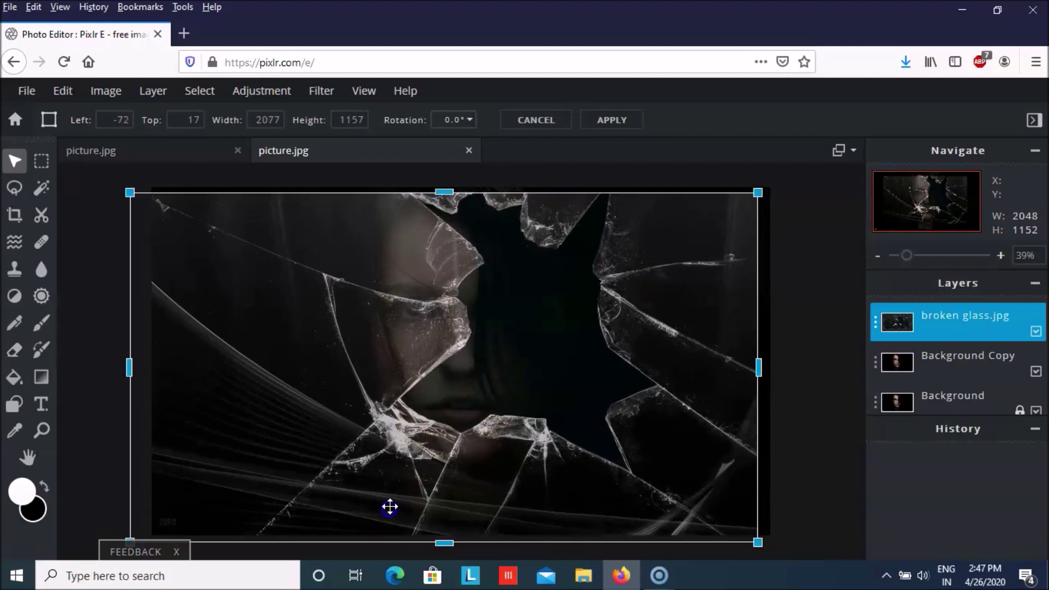
{"action": "mouse_move", "coordinate": [484, 503]}
{"action": "left_mouse_down"}
{"action": "mouse_move", "coordinate": [511, 499]}
{"action": "mouse_move", "coordinate": [496, 504]}
{"action": "left_mouse_up"}
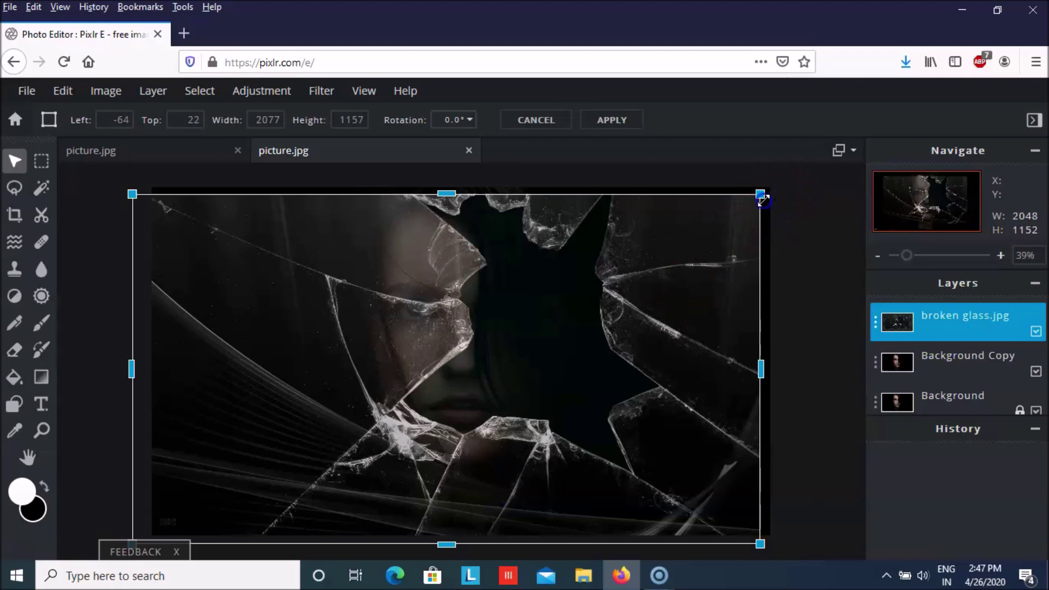
{"action": "left_click_drag", "start_coordinate": [761, 195], "coordinate": [775, 201]}
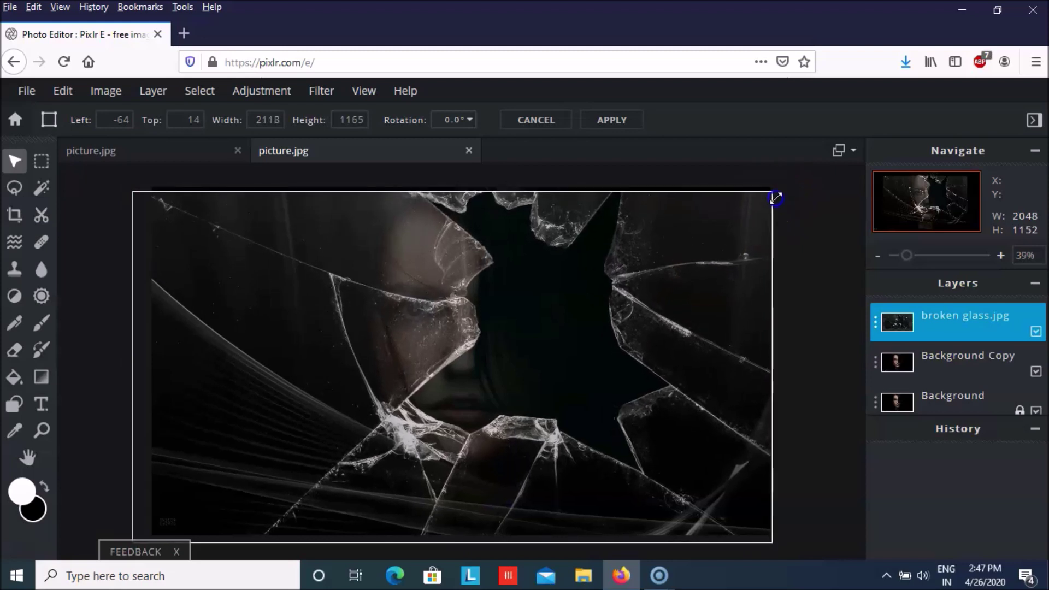
{"action": "left_click_drag", "start_coordinate": [775, 202], "coordinate": [778, 190]}
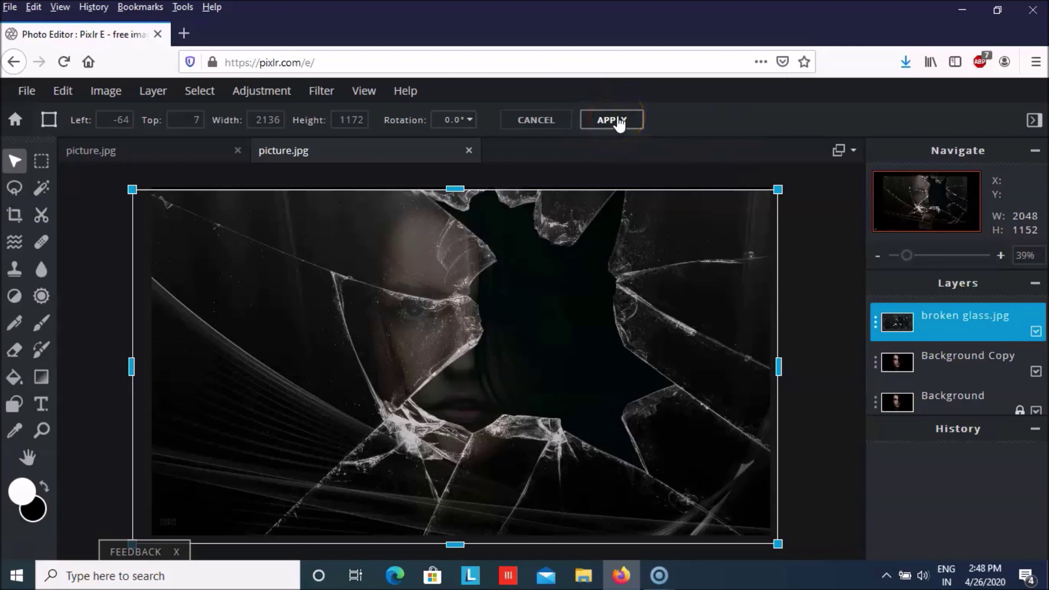
{"action": "left_click", "coordinate": [613, 120]}
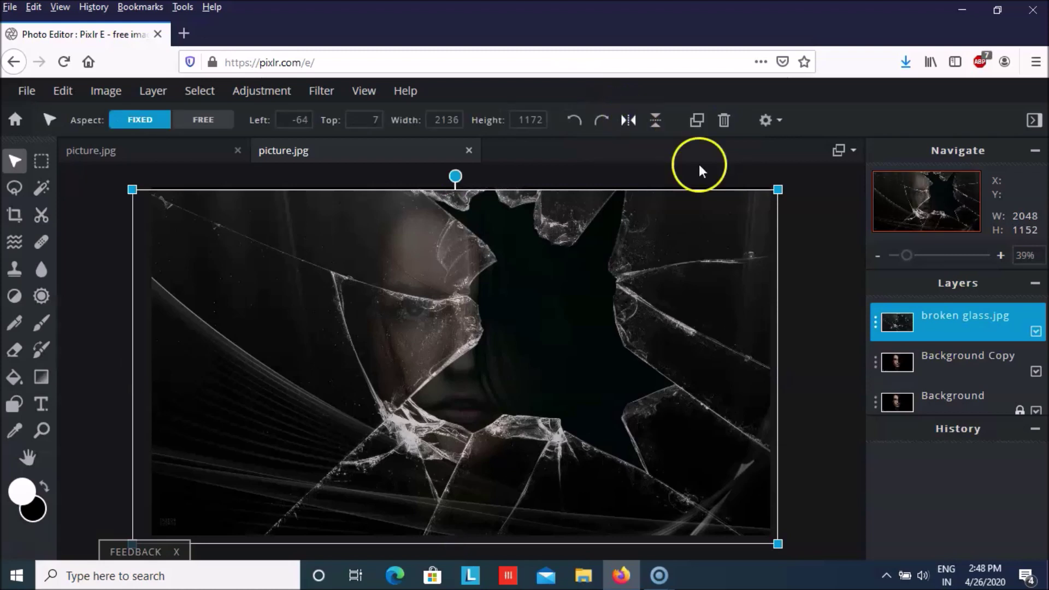
Restore the glass layer to full opacity with Screen blend mode, then select Background Copy
{"action": "left_click", "coordinate": [877, 323]}
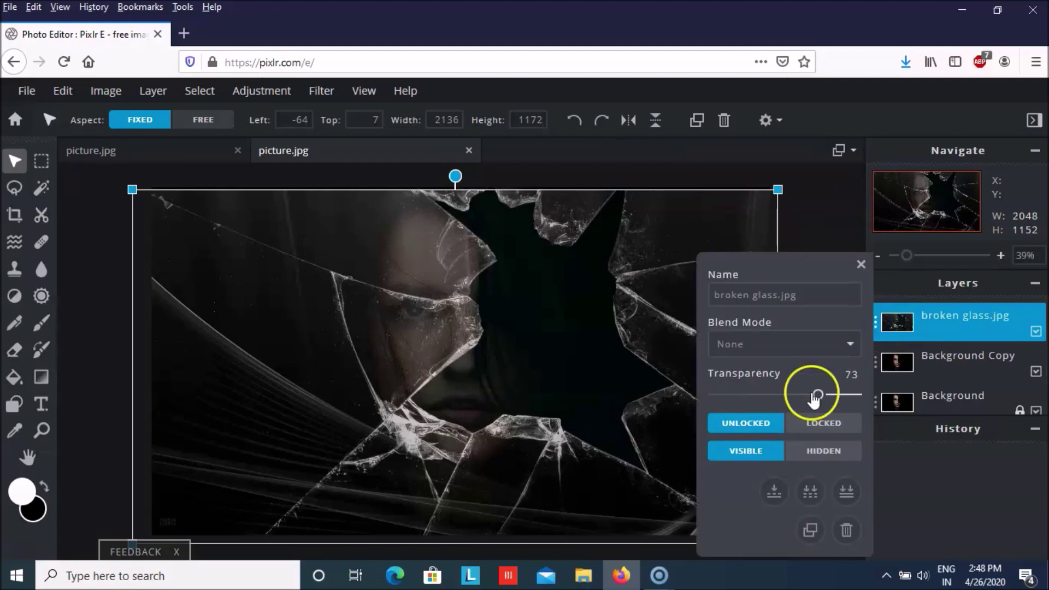
{"action": "left_click_drag", "start_coordinate": [815, 395], "coordinate": [858, 399]}
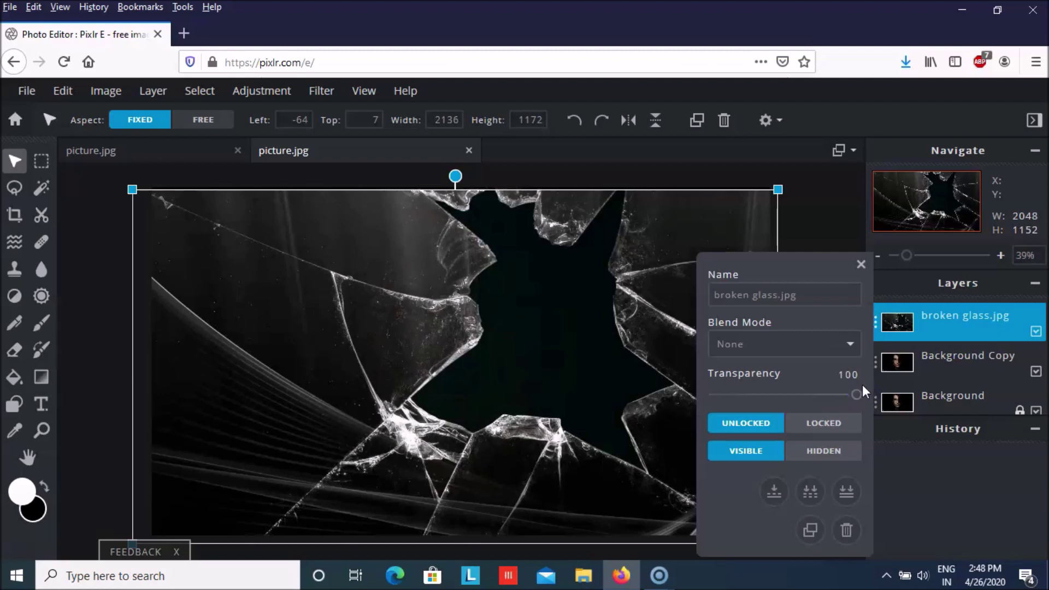
{"action": "left_click", "coordinate": [850, 346]}
{"action": "scroll", "coordinate": [779, 288], "scroll_direction": "down", "scroll_amount": 2}
{"action": "scroll", "coordinate": [774, 263], "scroll_direction": "up", "scroll_amount": 2}
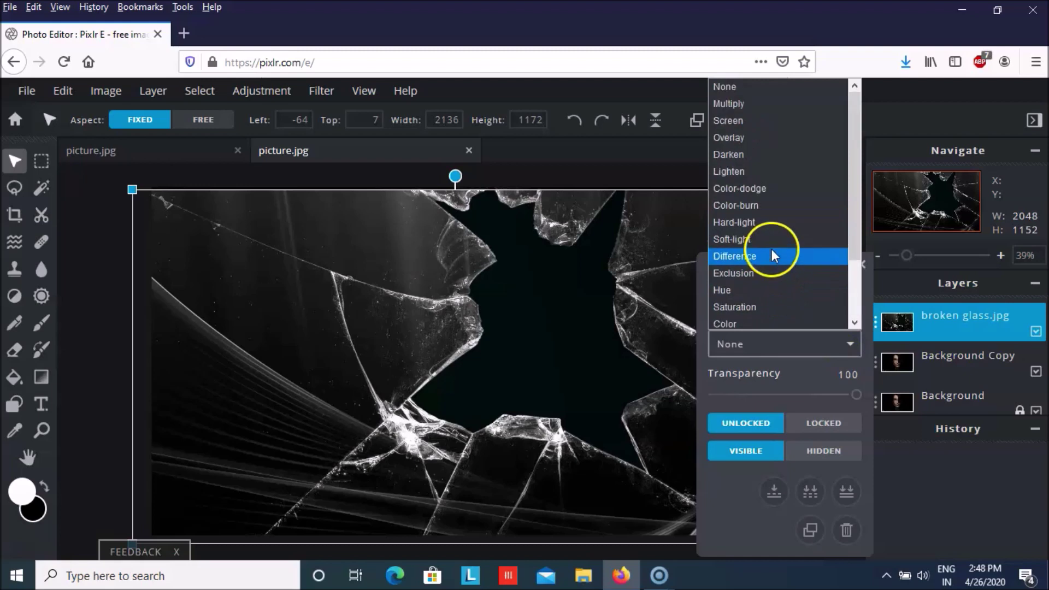
{"action": "left_click", "coordinate": [762, 119]}
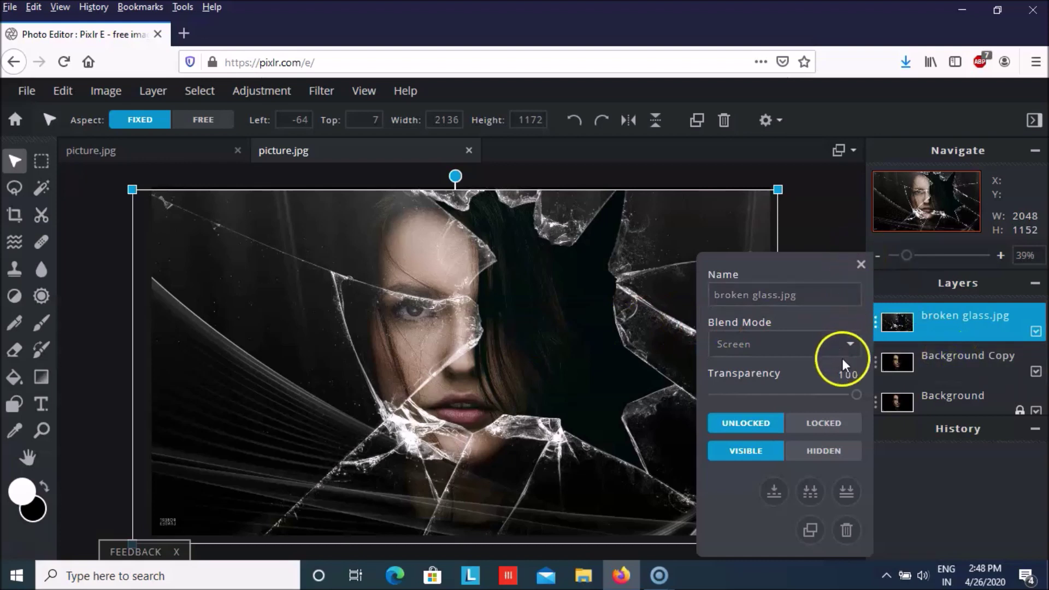
{"action": "left_click", "coordinate": [932, 369]}
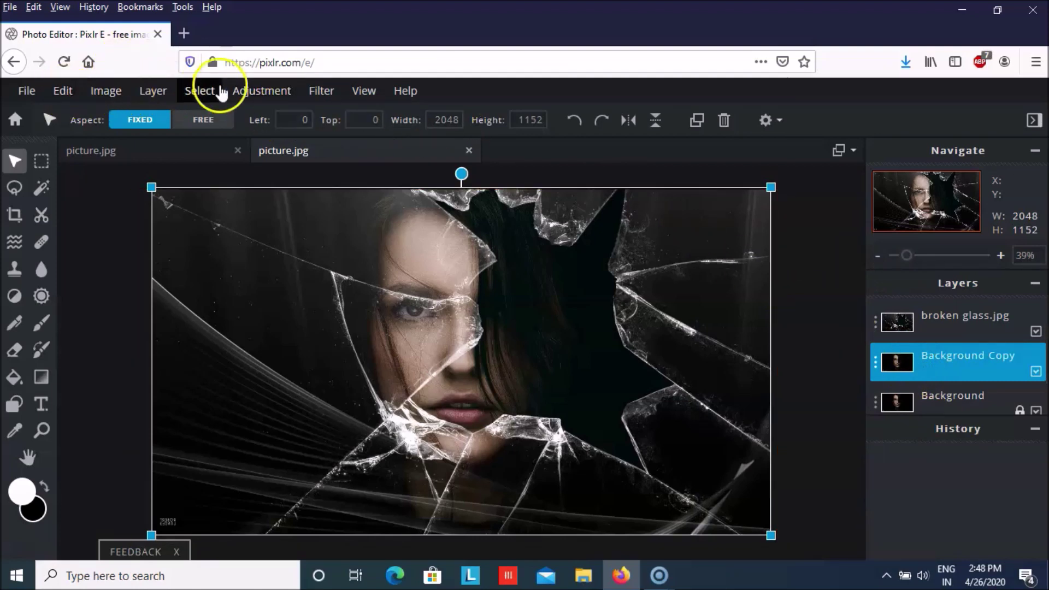
Apply a Gaussian blur with Amount 50 to the Background Copy layer
{"action": "left_click", "coordinate": [322, 90]}
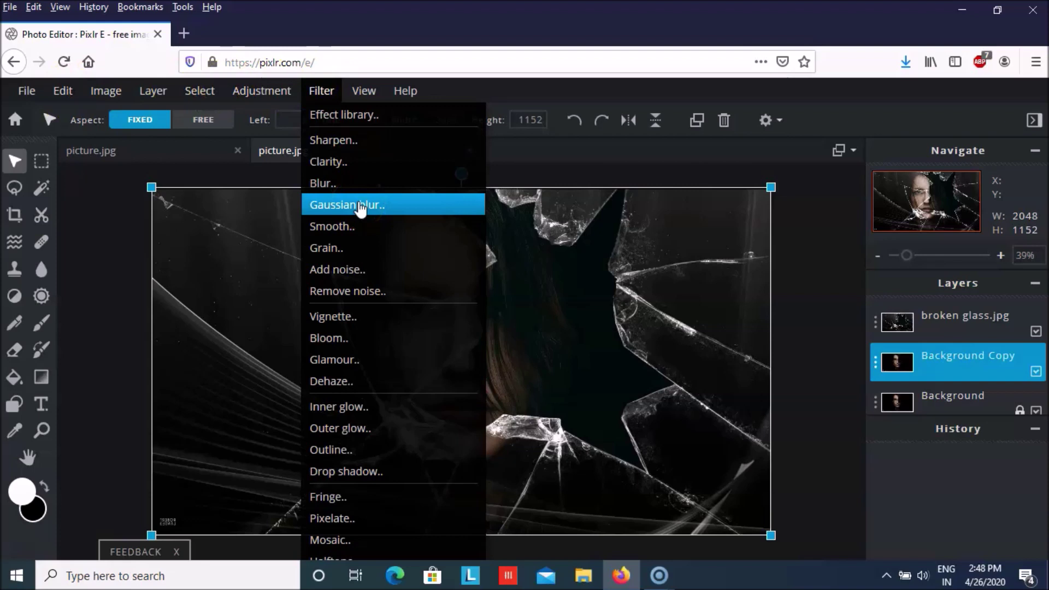
{"action": "left_click", "coordinate": [375, 211]}
{"action": "left_click", "coordinate": [379, 210]}
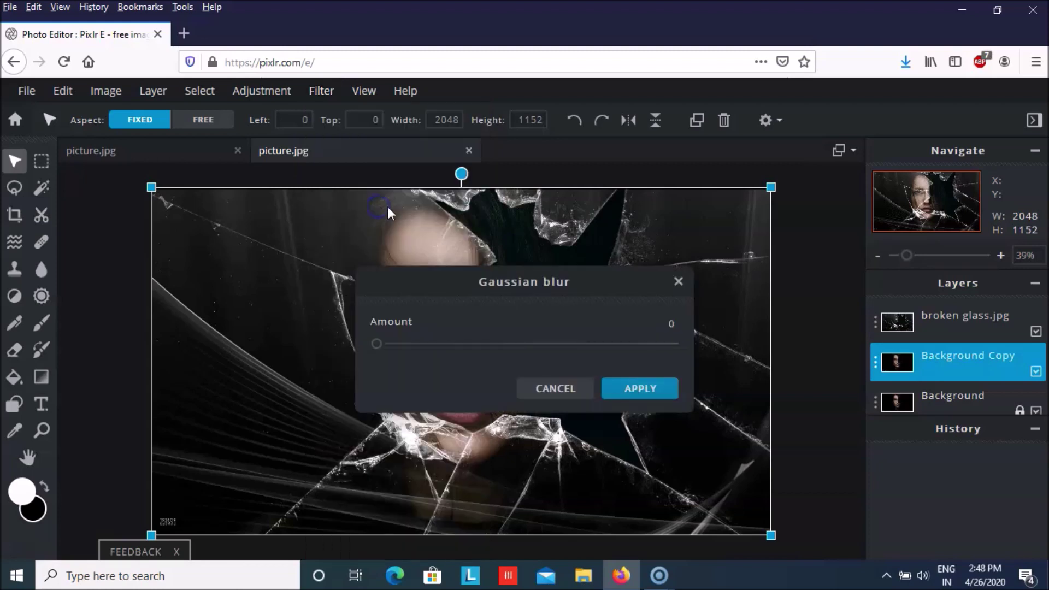
{"action": "left_click_drag", "start_coordinate": [387, 350], "coordinate": [543, 350]}
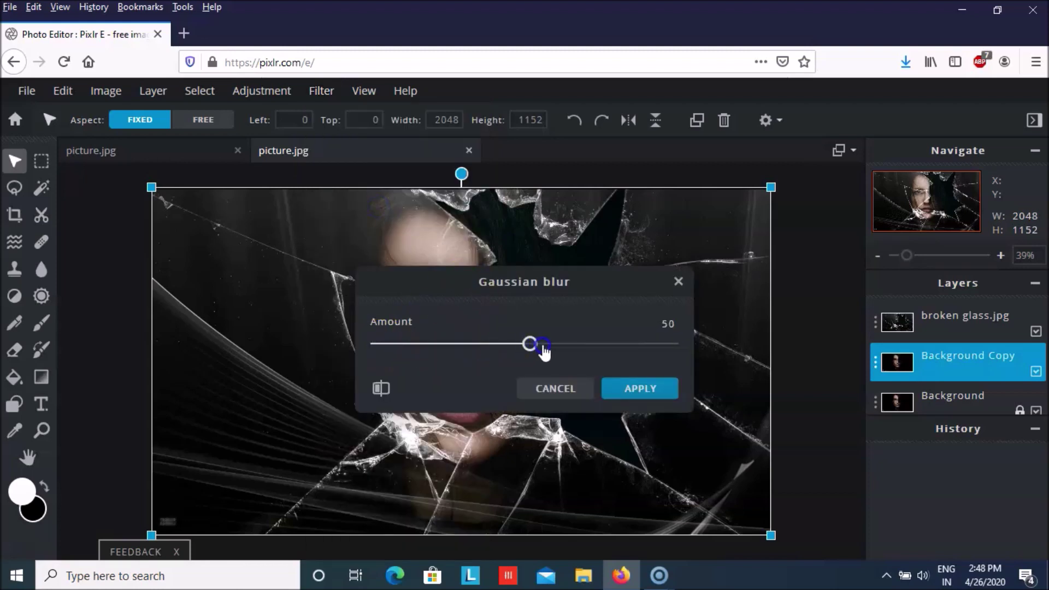
{"action": "left_click", "coordinate": [621, 390]}
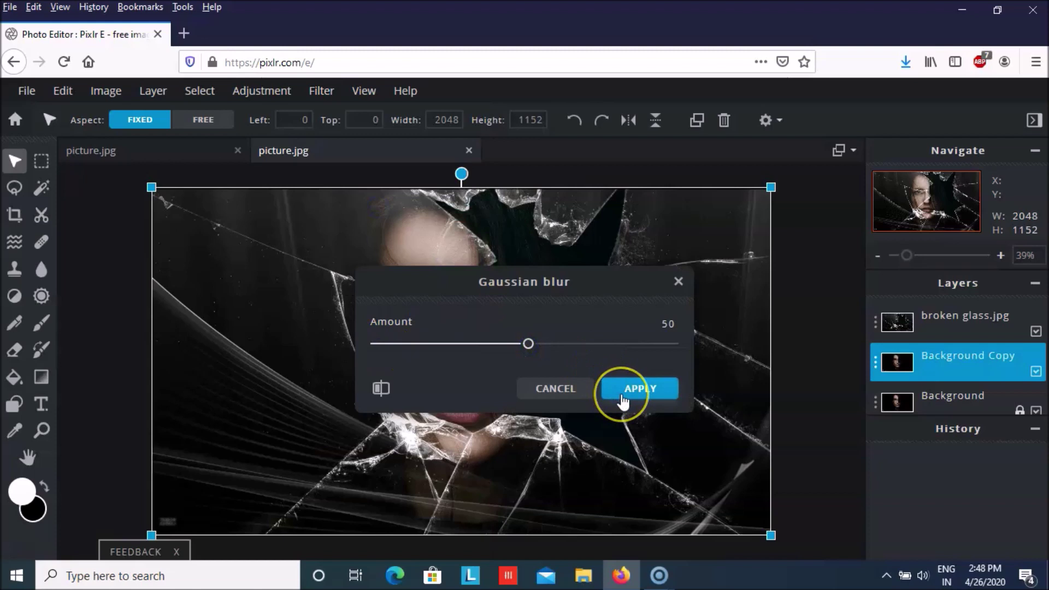
{"action": "left_click", "coordinate": [621, 392]}
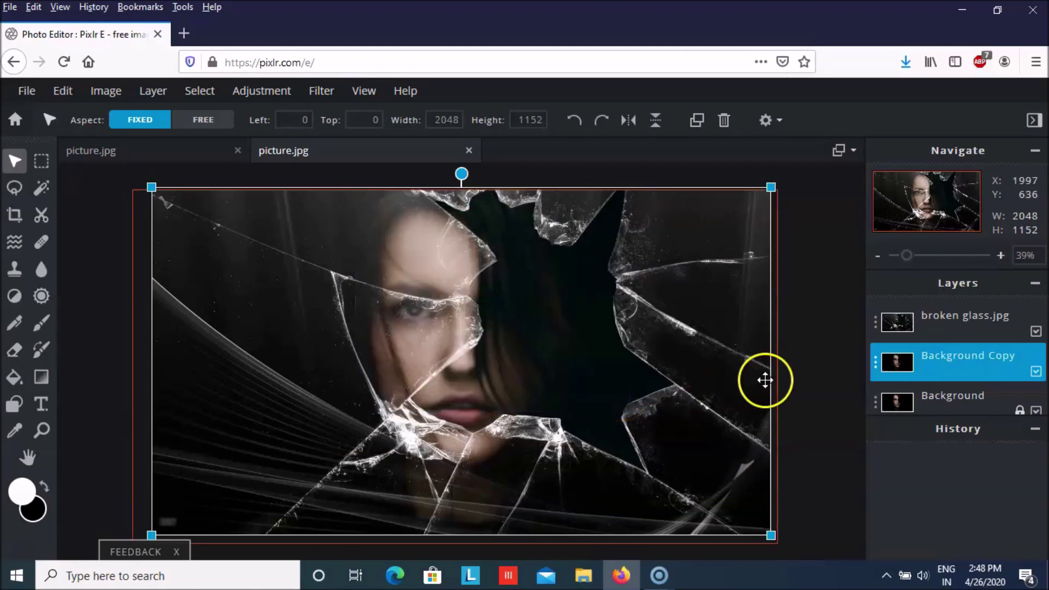
On the broken glass.jpg layer, wand-select the dark centre and cut it out
{"action": "left_click", "coordinate": [906, 321]}
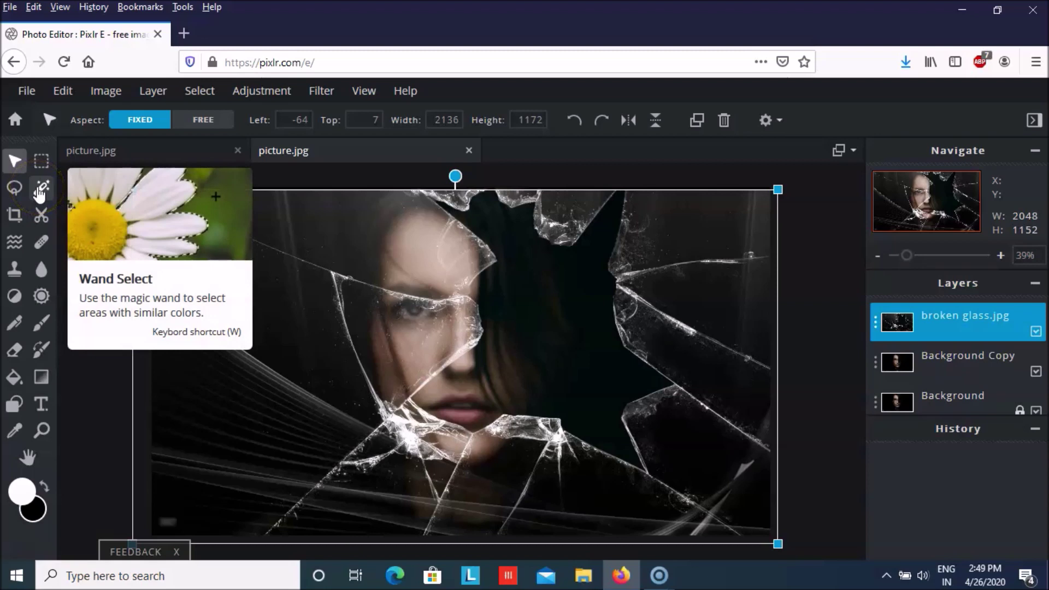
{"action": "left_click", "coordinate": [41, 190]}
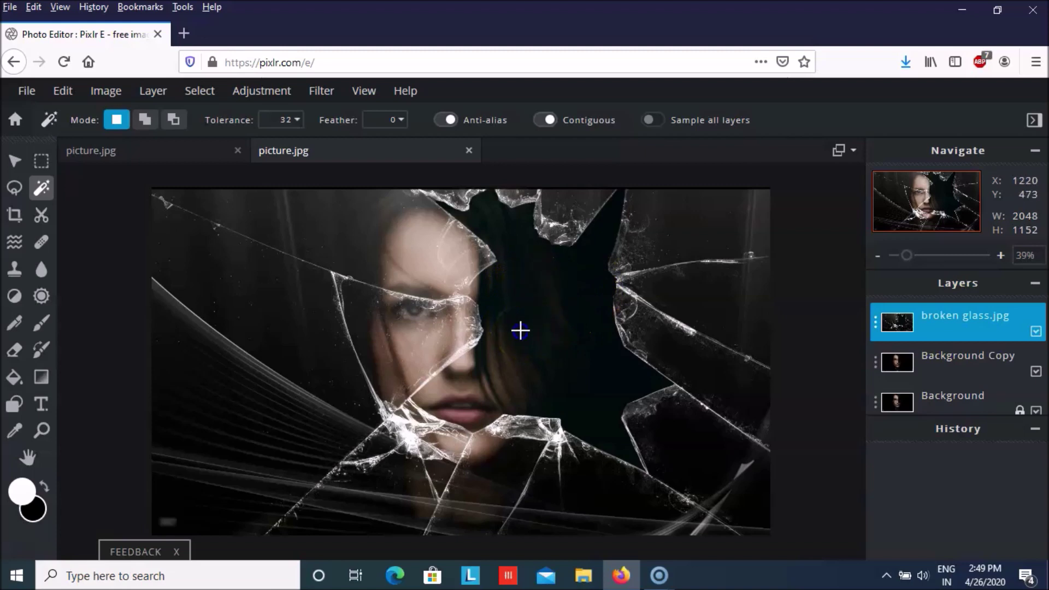
{"action": "left_click", "coordinate": [520, 329]}
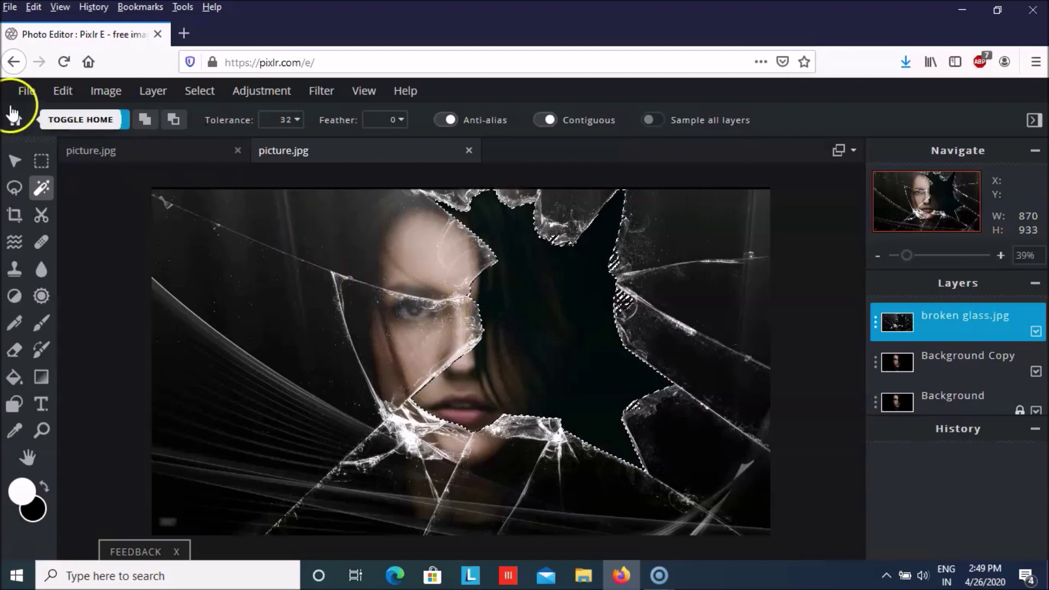
{"action": "left_click", "coordinate": [63, 91]}
{"action": "left_click", "coordinate": [102, 163]}
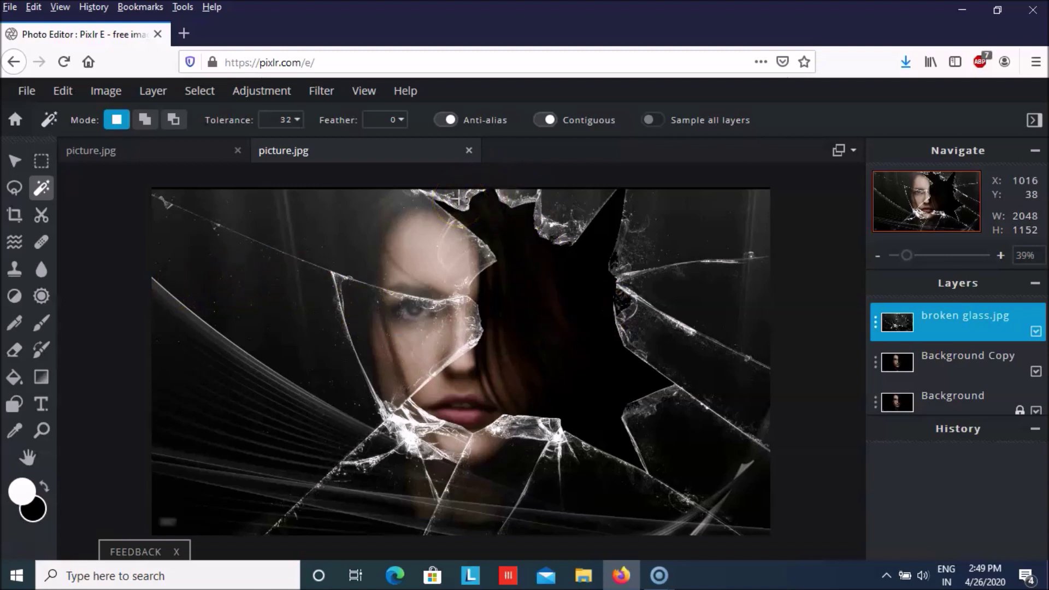
Click several spots around the glass hole, then reselect the layer
{"action": "left_click", "coordinate": [459, 202]}
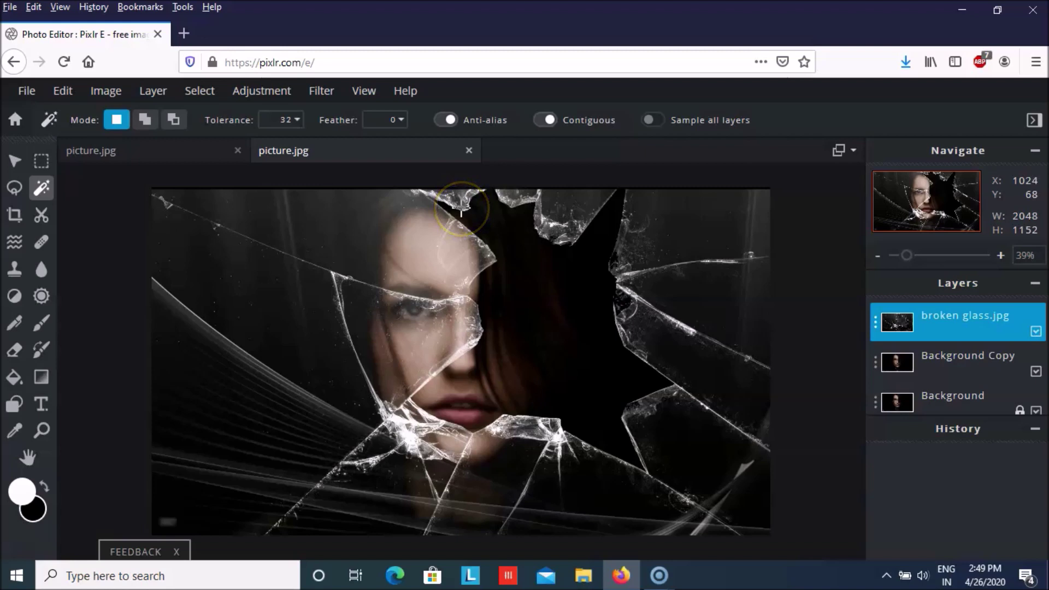
{"action": "left_click", "coordinate": [471, 210]}
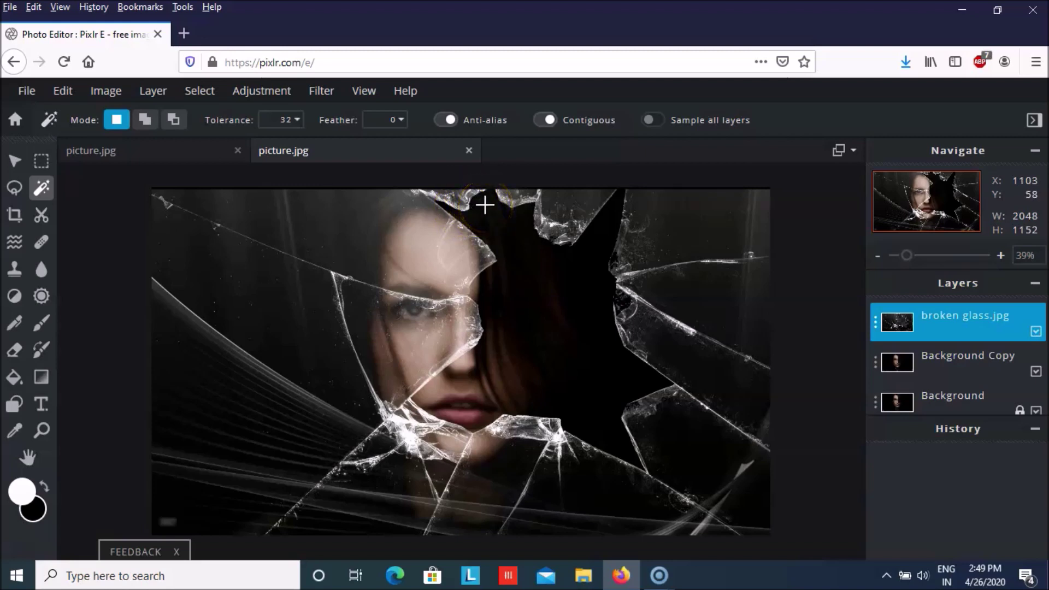
{"action": "left_click", "coordinate": [486, 204]}
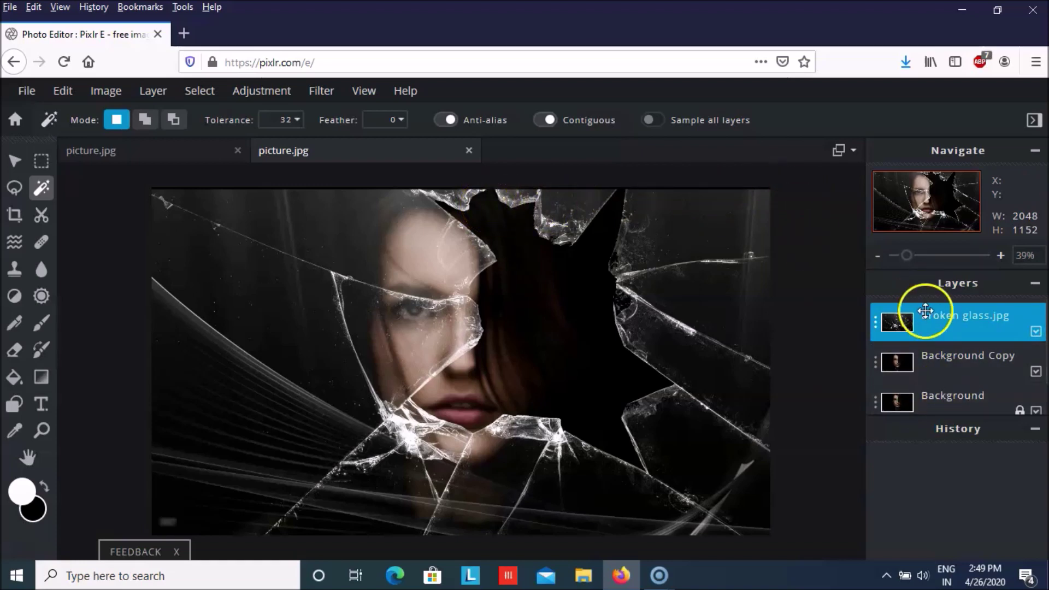
{"action": "left_click", "coordinate": [934, 319]}
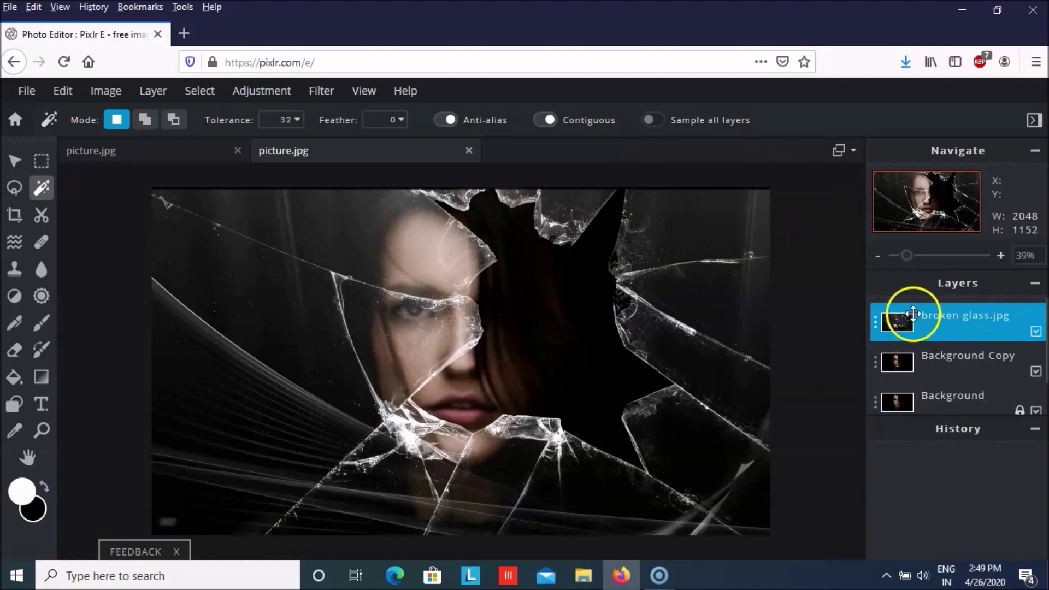
Open the Curves adjustment and switch to the blue channel
{"action": "left_click", "coordinate": [250, 95]}
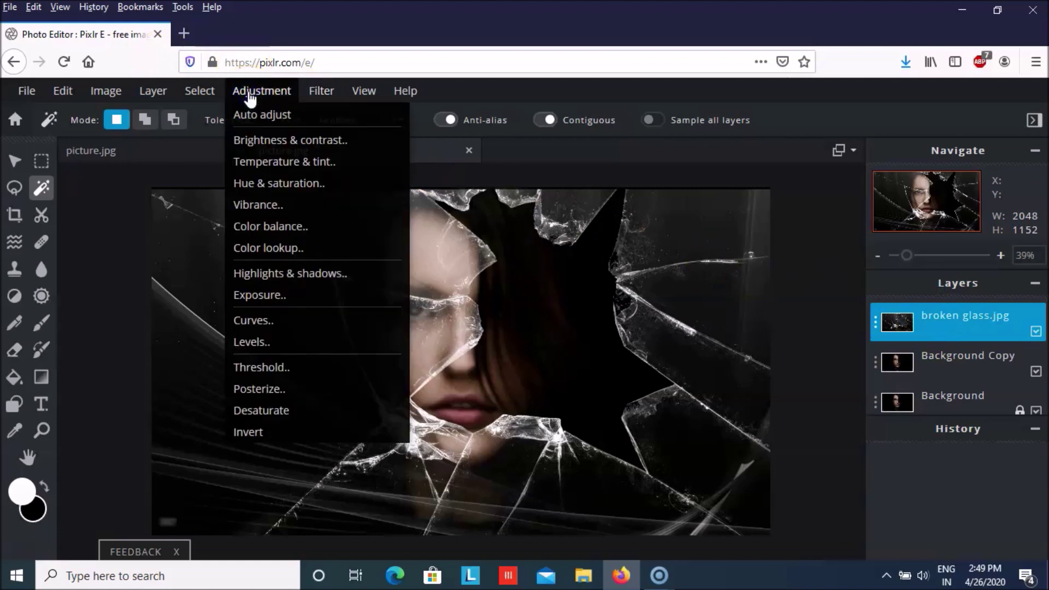
{"action": "left_click", "coordinate": [283, 155]}
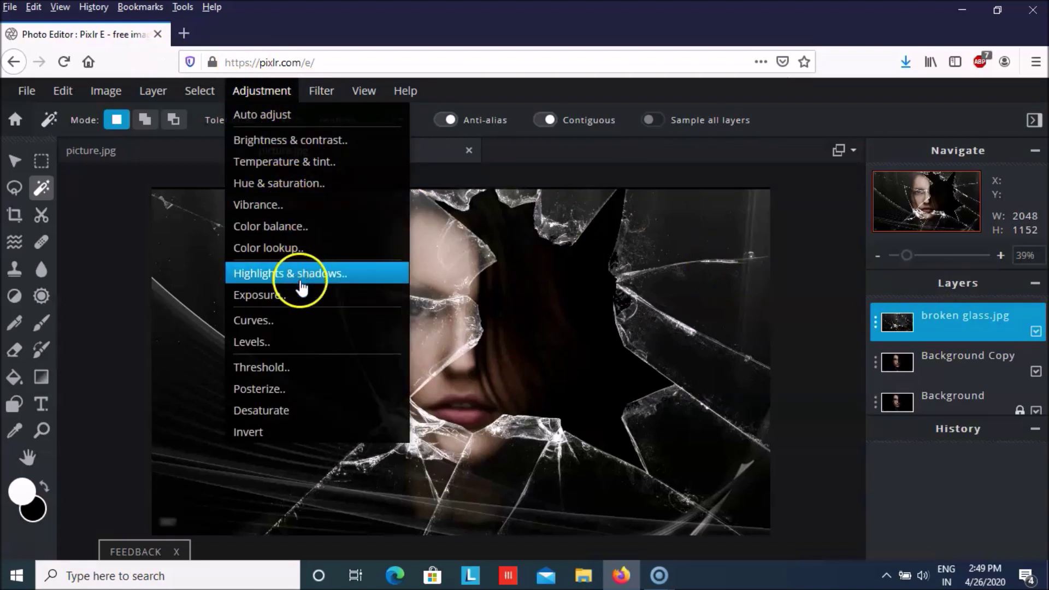
{"action": "left_click", "coordinate": [303, 319]}
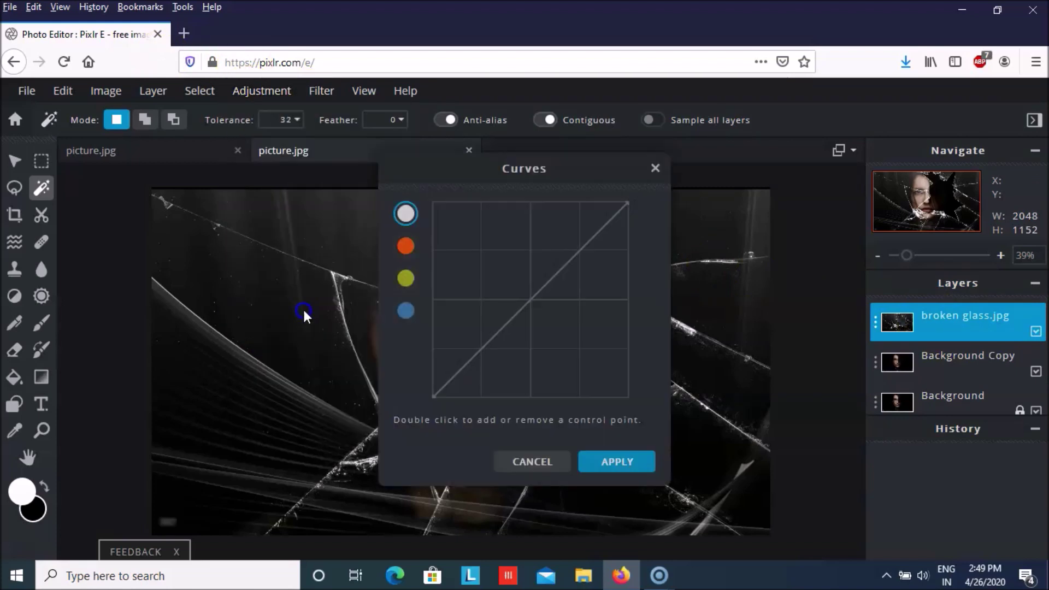
{"action": "left_click", "coordinate": [405, 315]}
{"action": "left_click", "coordinate": [416, 289]}
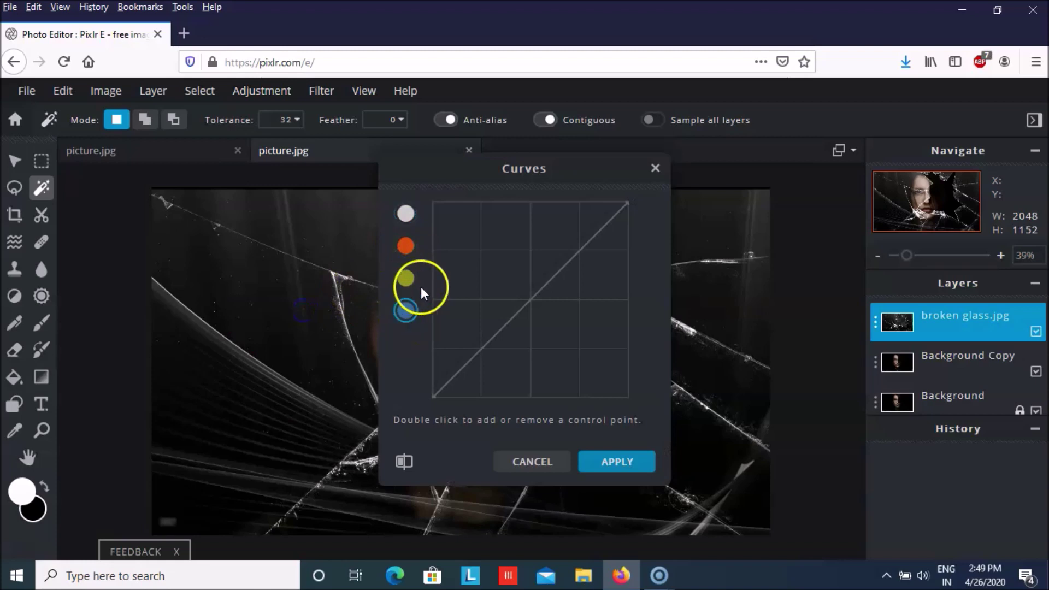
Add a point raising the blue curve up-left, then apply the bluish tint
{"action": "double_click", "coordinate": [530, 304]}
{"action": "mouse_move", "coordinate": [530, 302]}
{"action": "left_mouse_down"}
{"action": "mouse_move", "coordinate": [511, 268]}
{"action": "mouse_move", "coordinate": [506, 293]}
{"action": "left_mouse_up"}
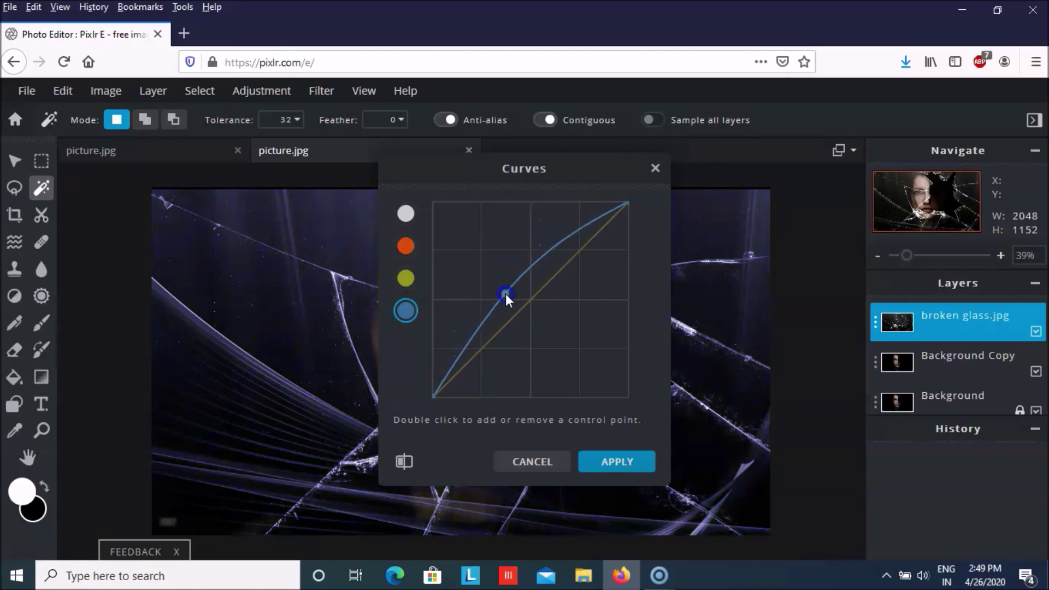
{"action": "left_click", "coordinate": [406, 278]}
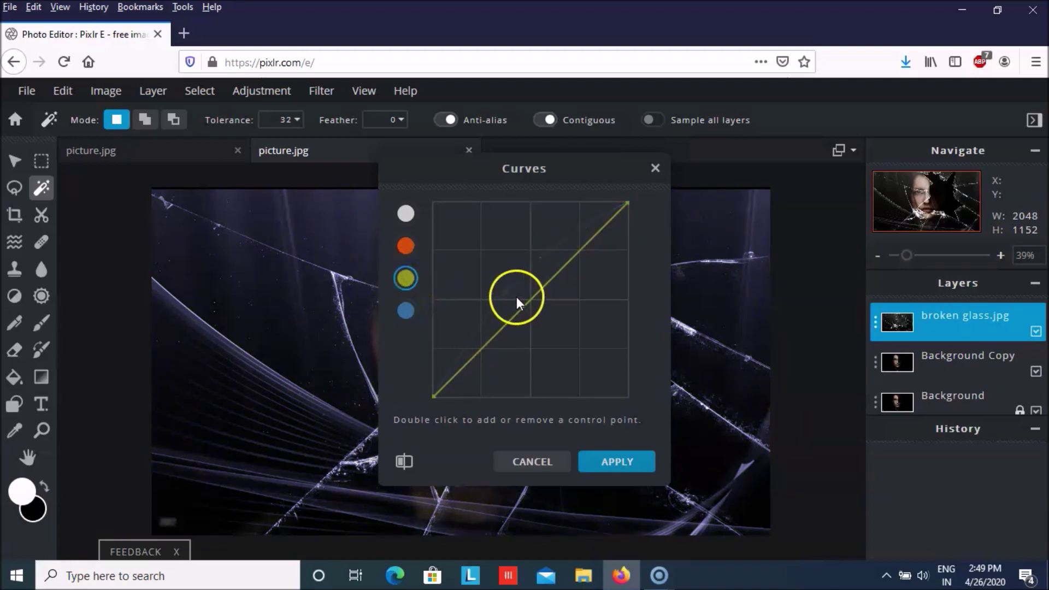
{"action": "left_click", "coordinate": [406, 311]}
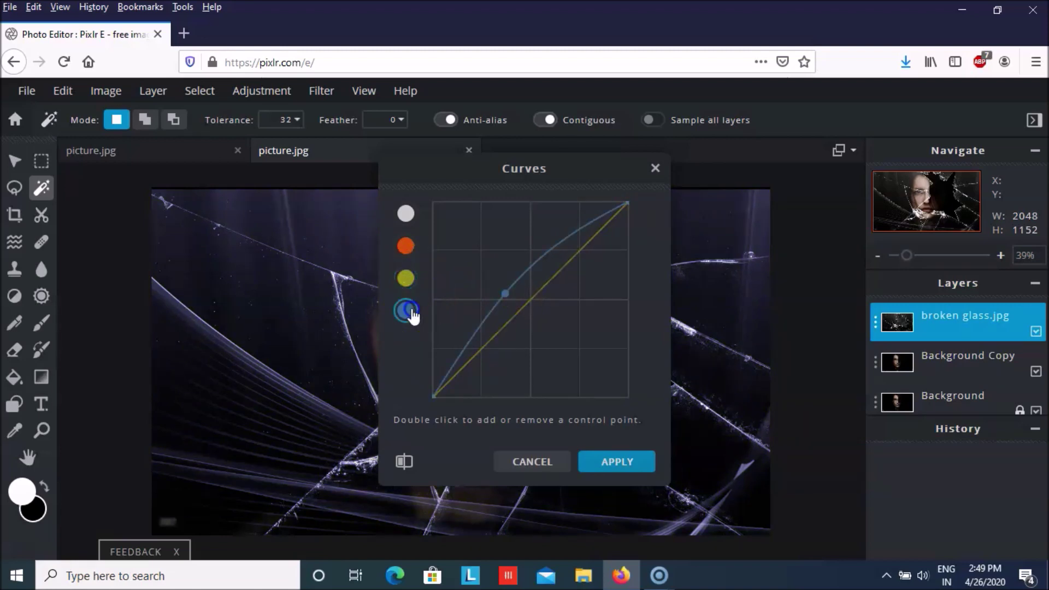
{"action": "left_click", "coordinate": [629, 464]}
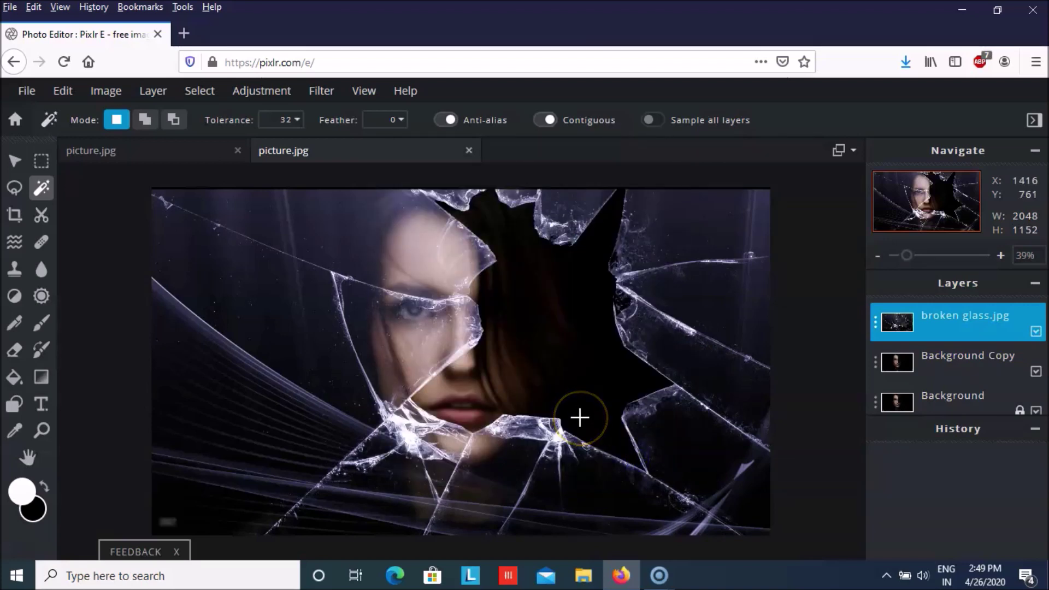